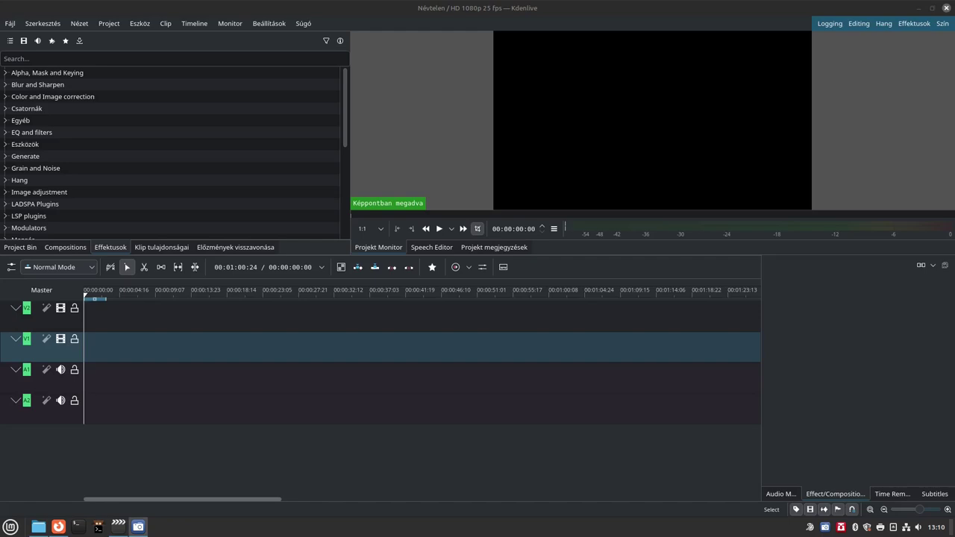
Switch to Firefox and examine the green-screen subscribe animations in the Pixabay results for "youtube sub green screen"
key(alt+Tab)
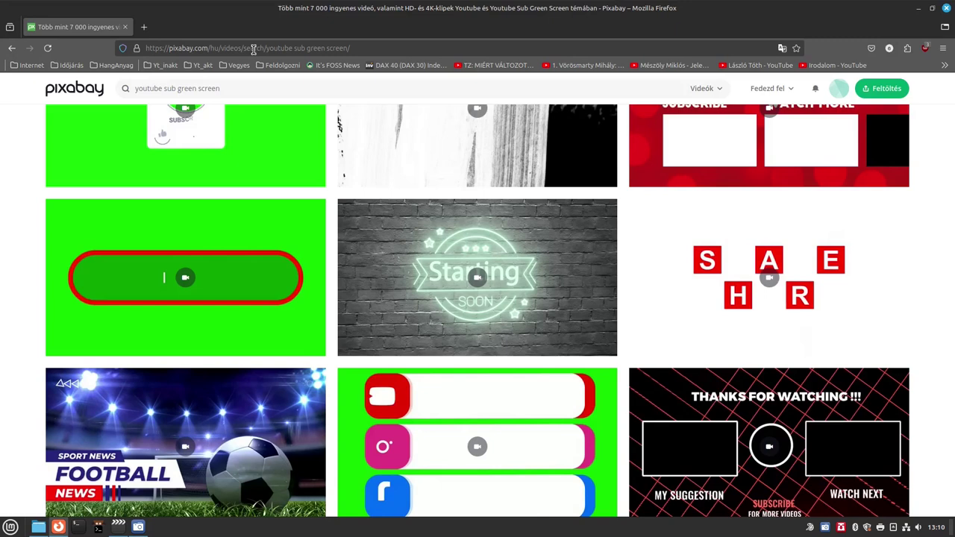
scroll(223, 185, up, 10)
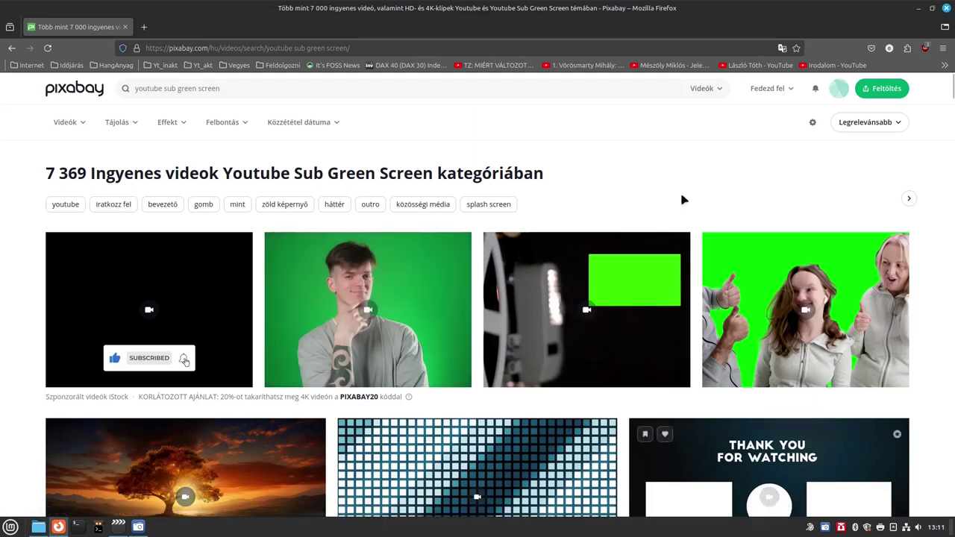
scroll(226, 184, down, 5)
scroll(226, 183, down, 2)
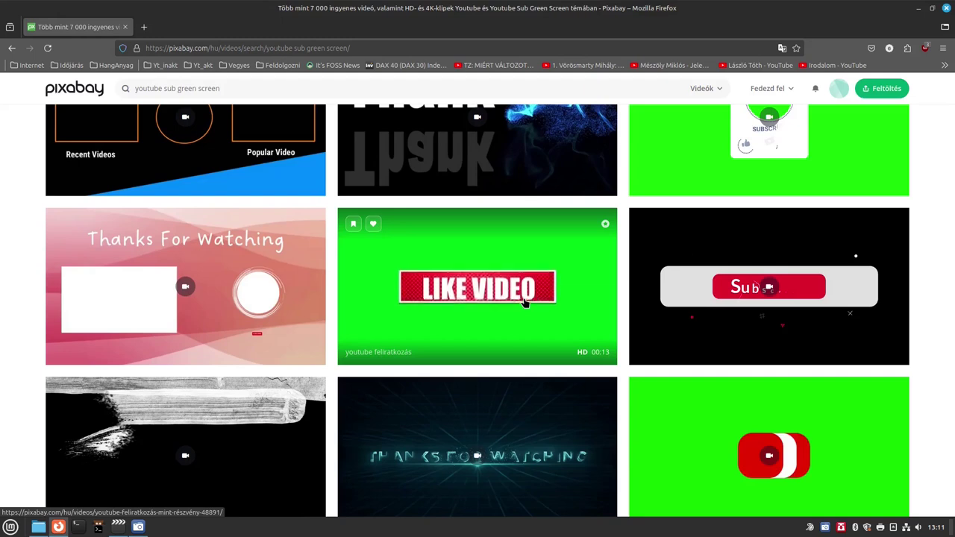
mouse_move(751, 458)
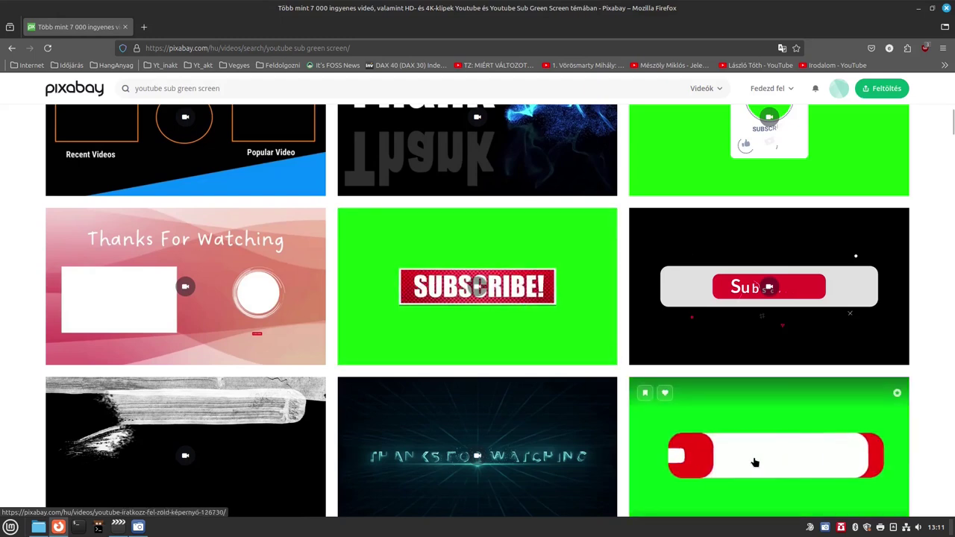
scroll(761, 463, down, 5)
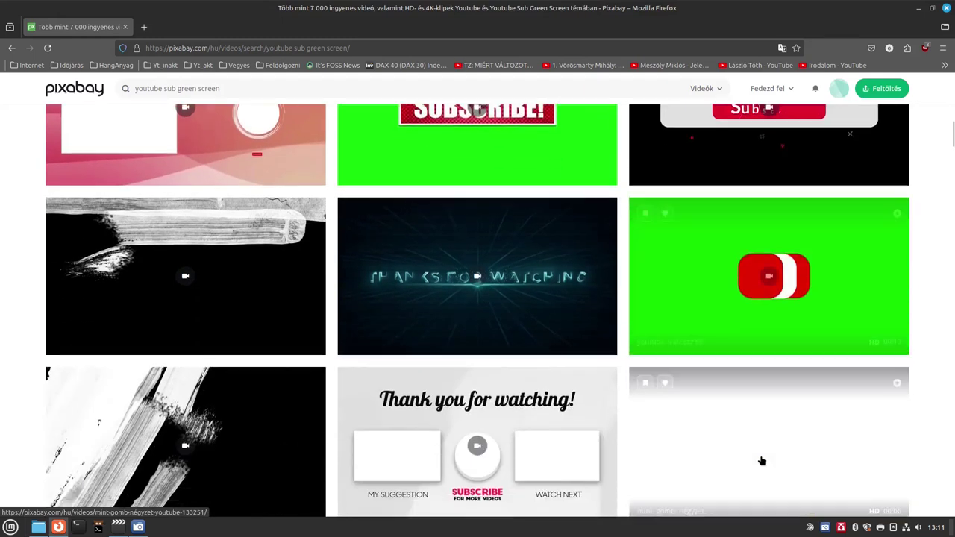
scroll(346, 483, down, 3)
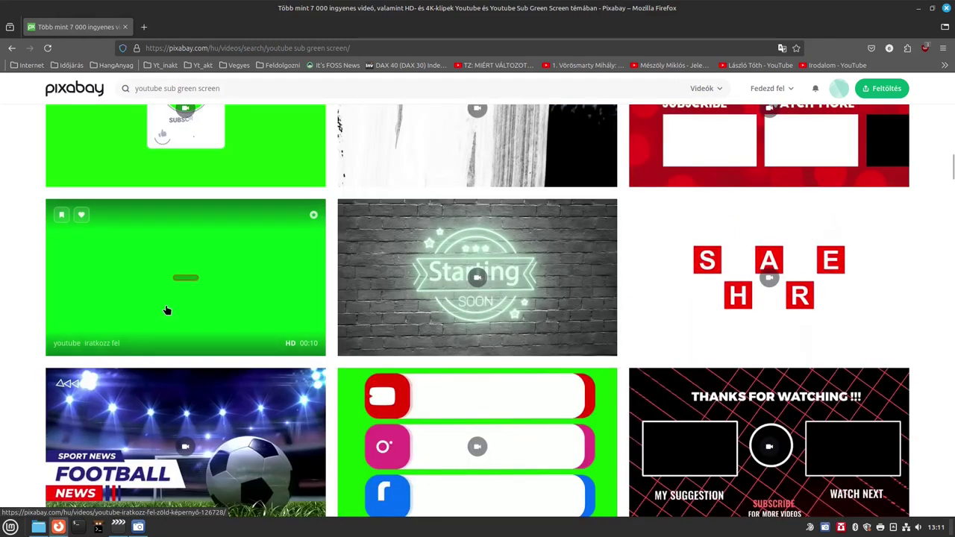
mouse_move(588, 434)
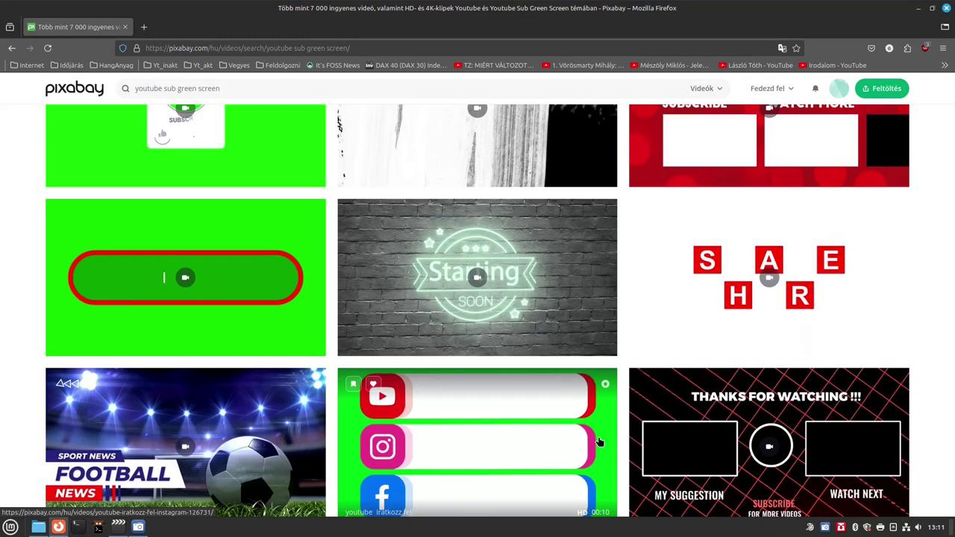
scroll(599, 441, down, 6)
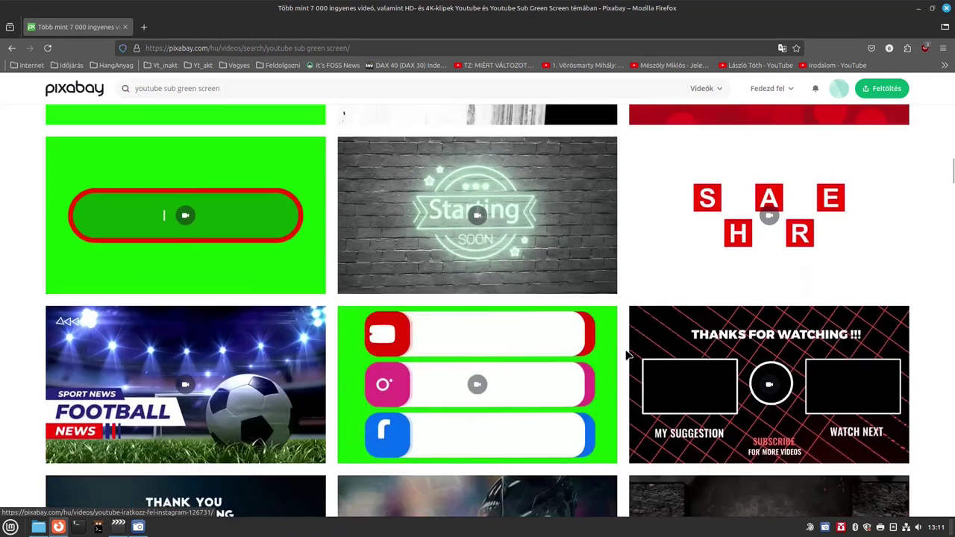
scroll(627, 355, down, 3)
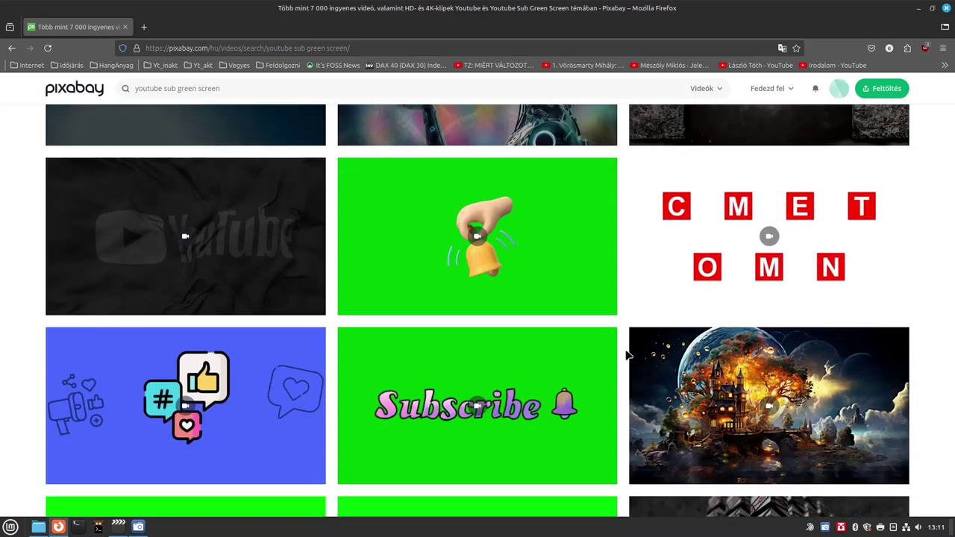
scroll(627, 355, down, 2)
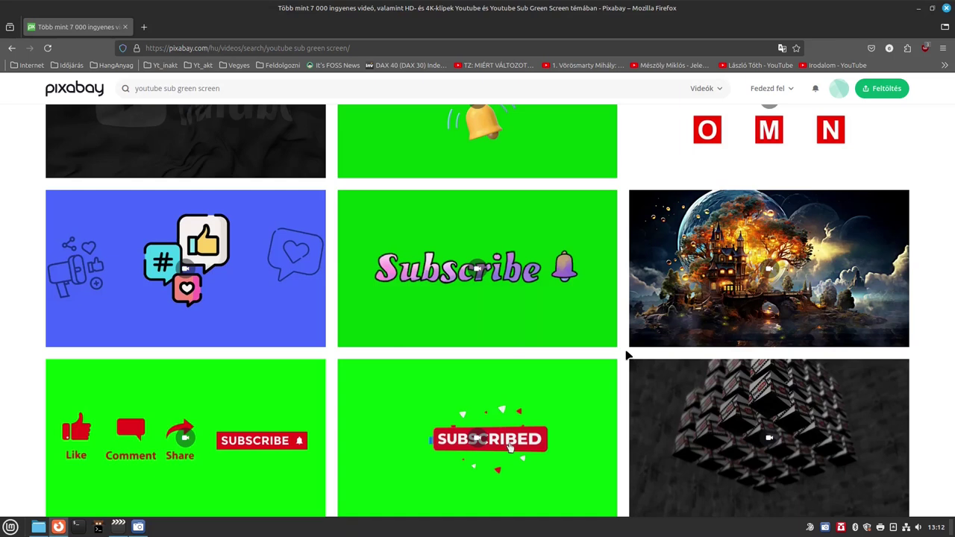
Open the green-screen Subscribe clip with the purple bell and display its available download resolutions
mouse_move(455, 280)
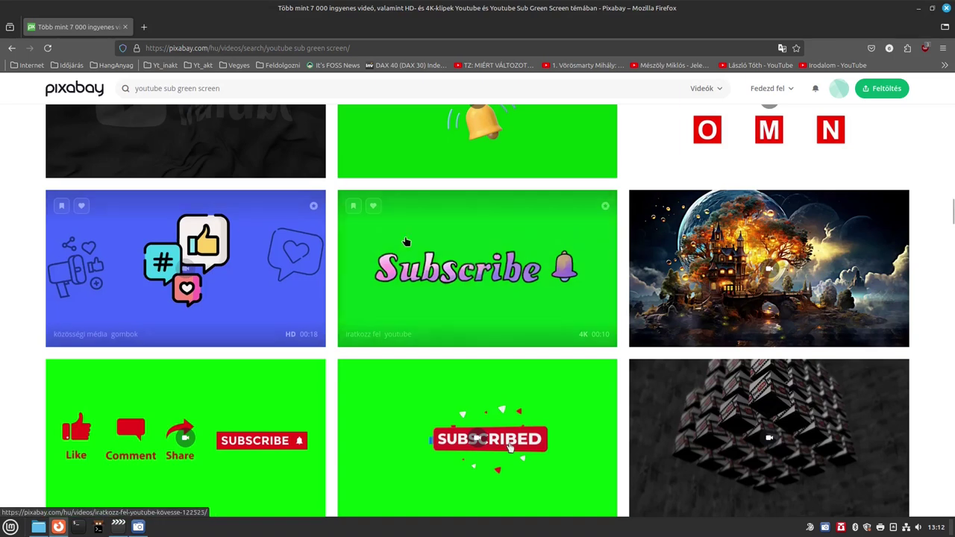
click(465, 271)
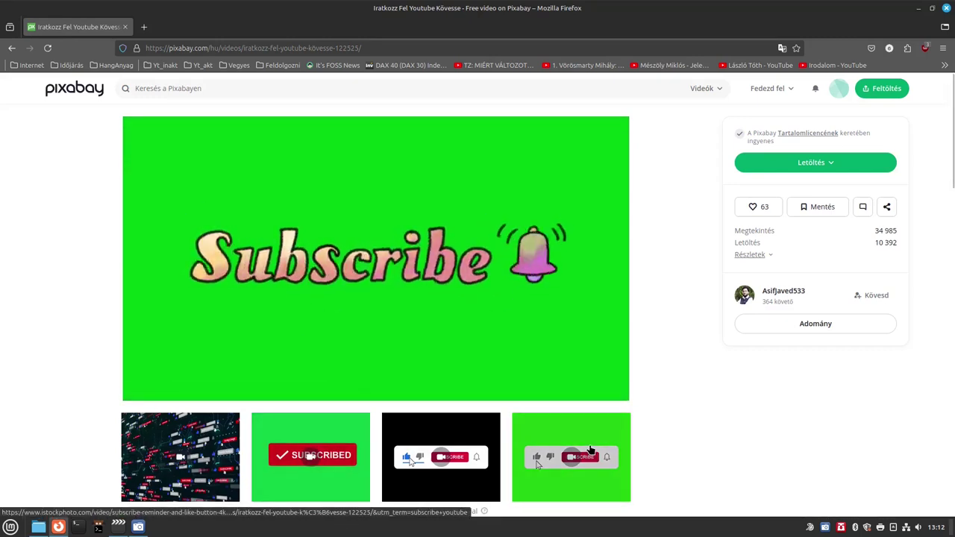
click(824, 163)
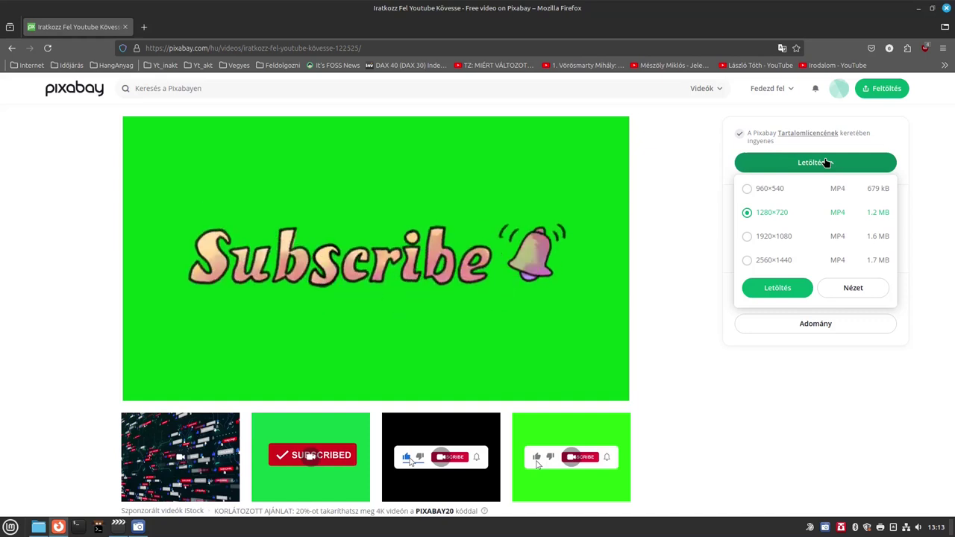
mouse_move(416, 357)
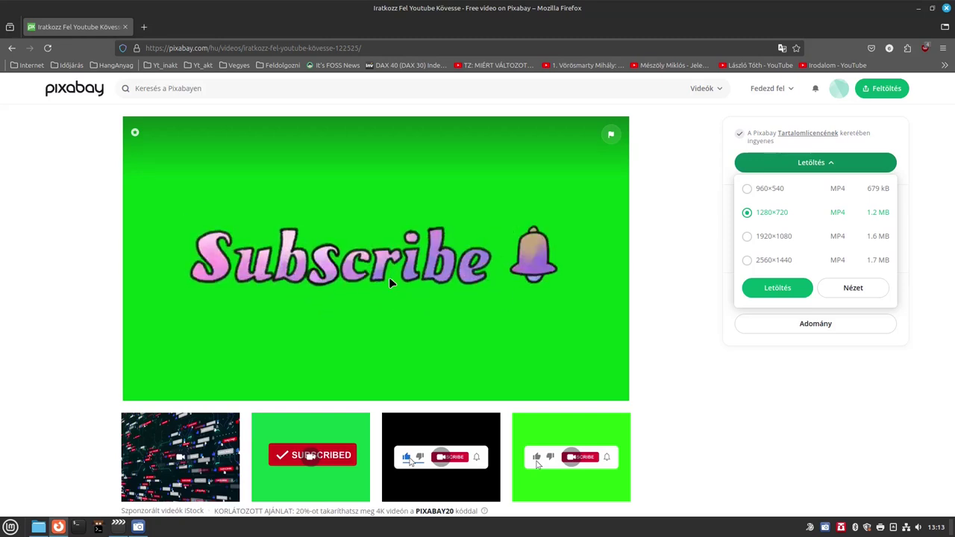
mouse_move(476, 209)
Switch to Kdenlive, place the penguin clip 147547-791696877.mp4 at the start of track V1, and preview its playback
click(119, 526)
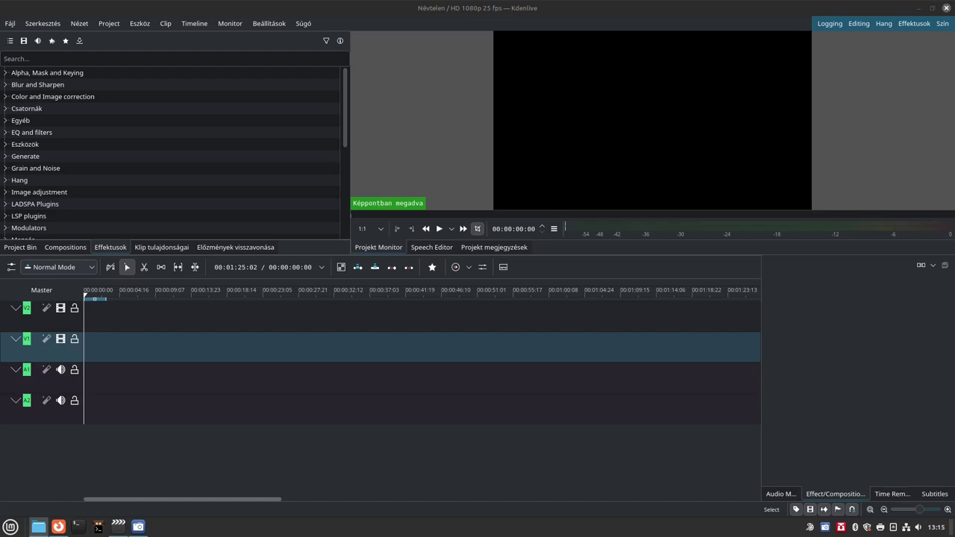
drag(702, 268, 112, 347)
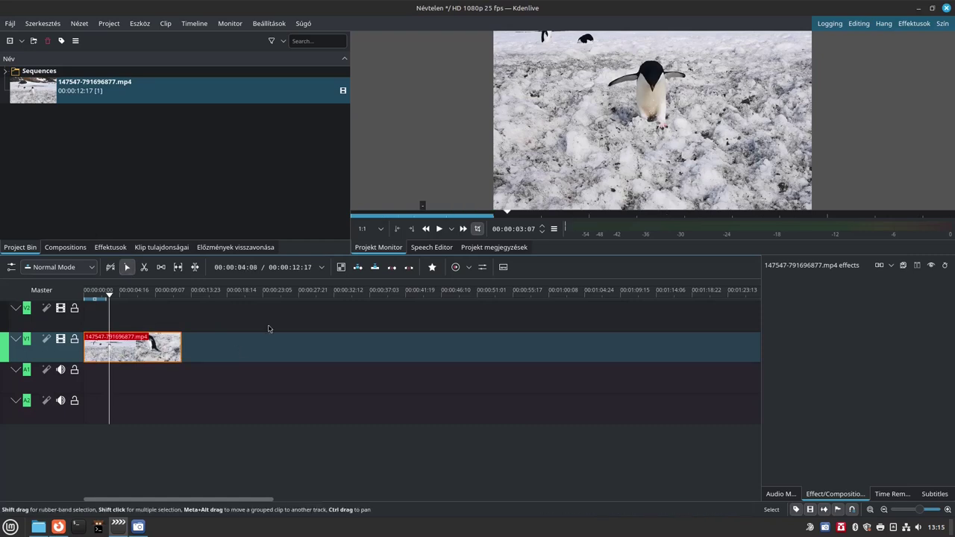
key(space)
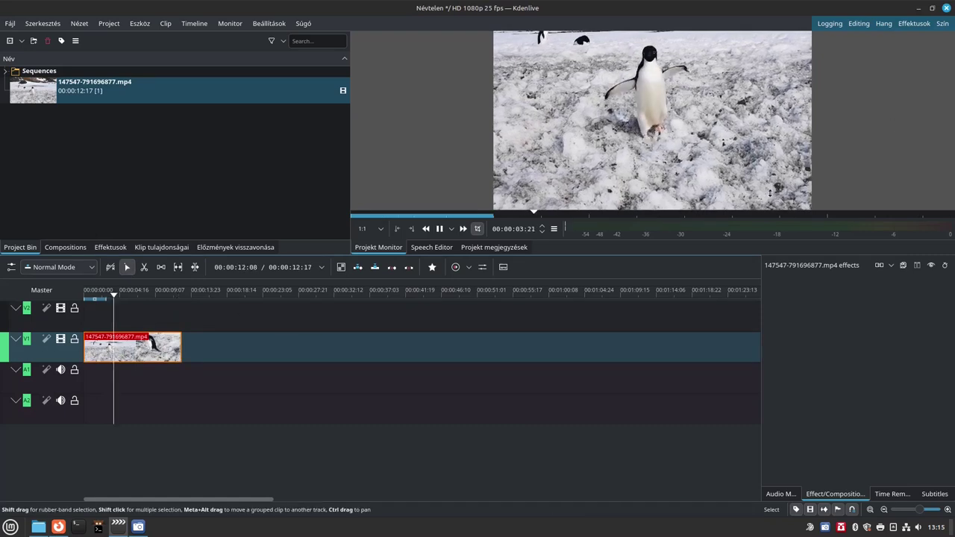
key(space)
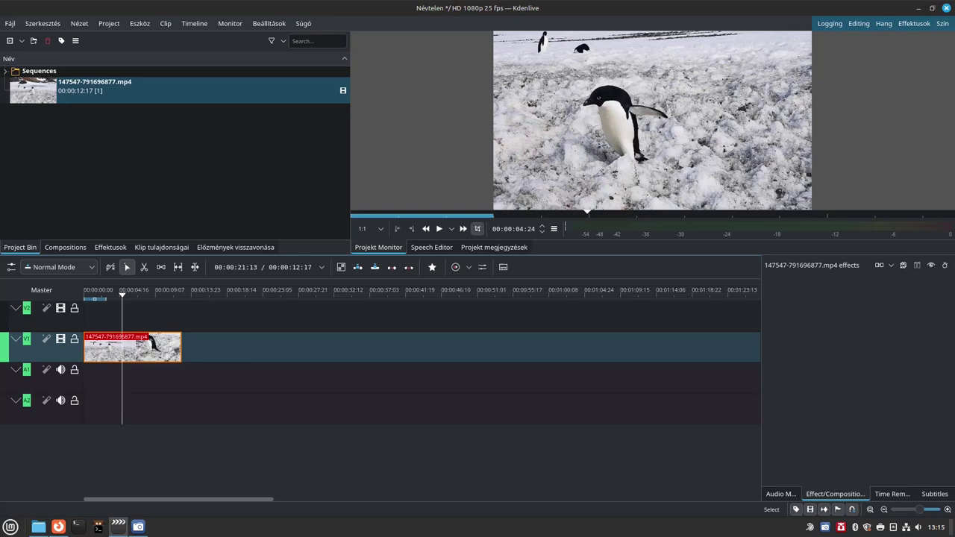
Place the green-screen clip 112699-695423482.mp4 on track V2 at about 4 seconds and show the frame at 00:00:06:09
drag(479, 383, 120, 315)
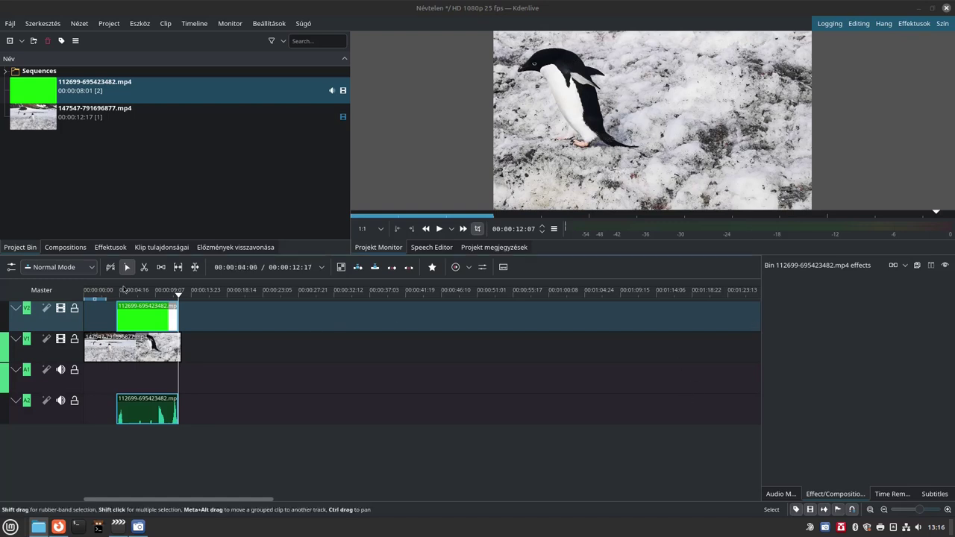
click(132, 293)
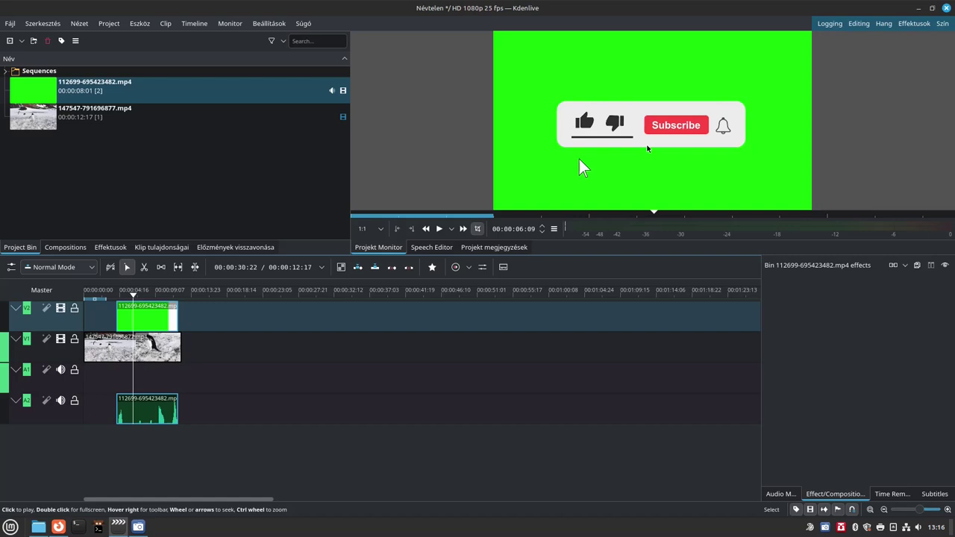
Search the effects for "chr" and apply Chroma Key: Advanced (Color Selection) to the green-screen clip on V2
click(134, 319)
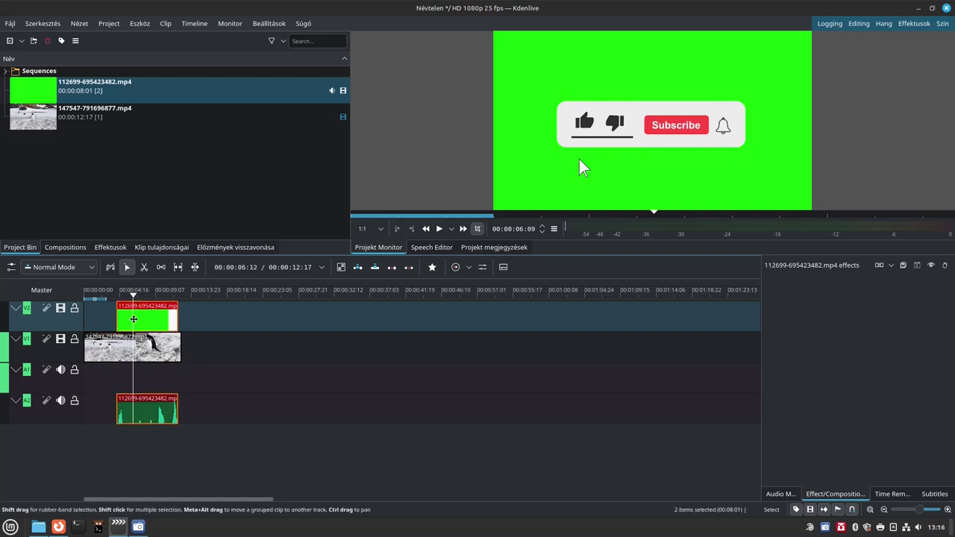
click(109, 248)
click(53, 57)
text(chr)
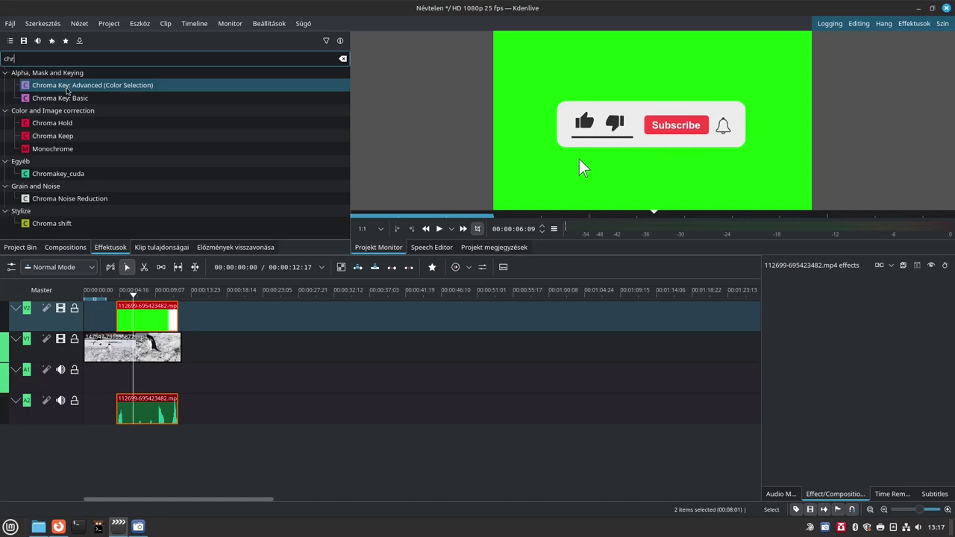
click(67, 99)
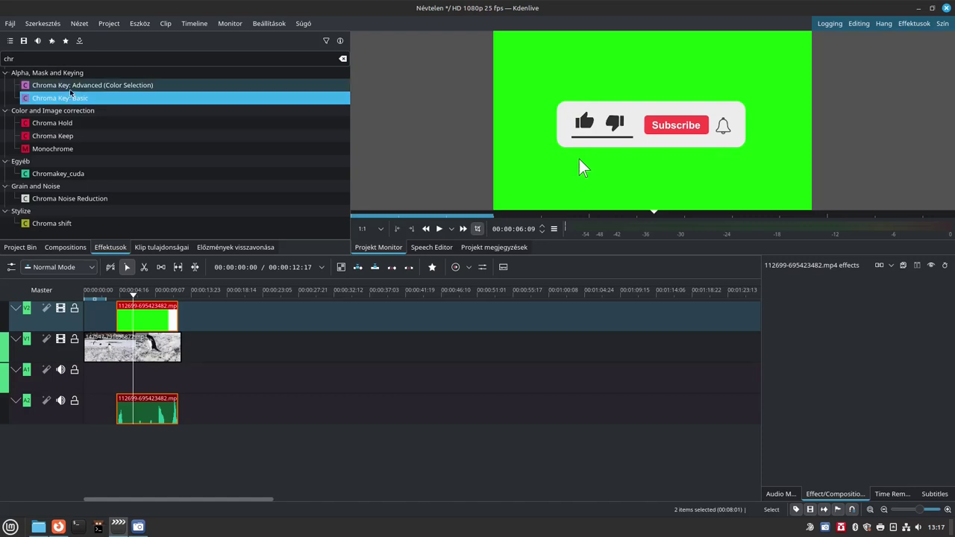
click(71, 88)
drag(47, 93, 135, 319)
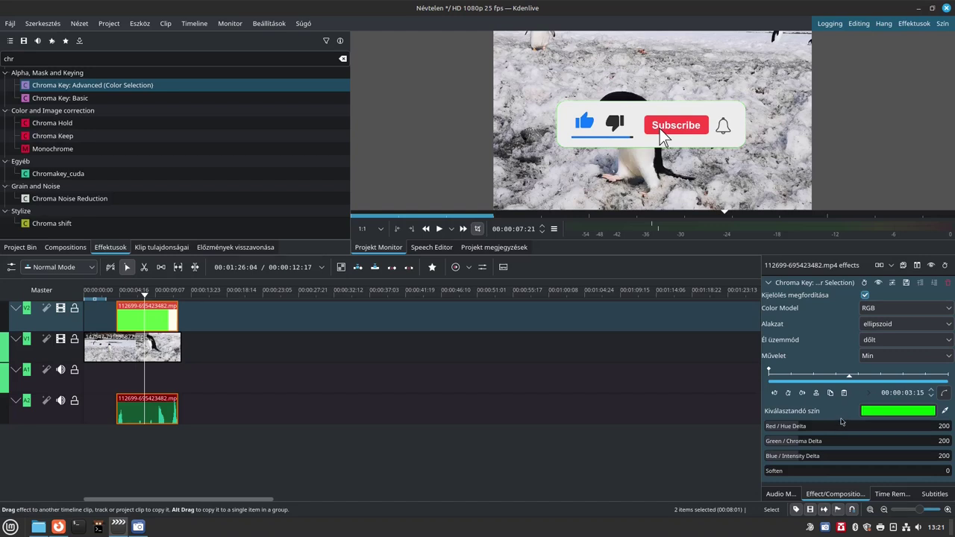
Set the chroma key's Red / Hue Delta and Blue / Intensity Delta to 1000
click(859, 425)
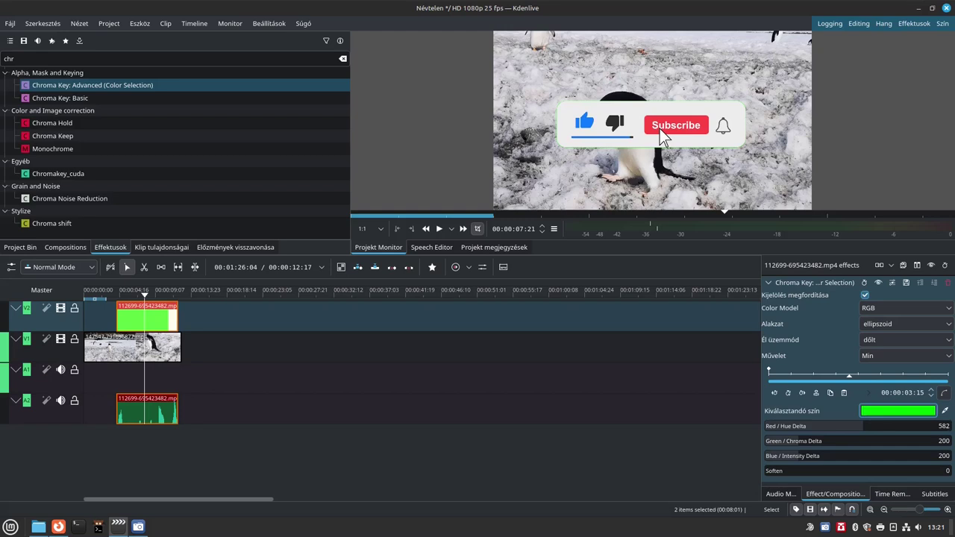
drag(913, 429, 943, 425)
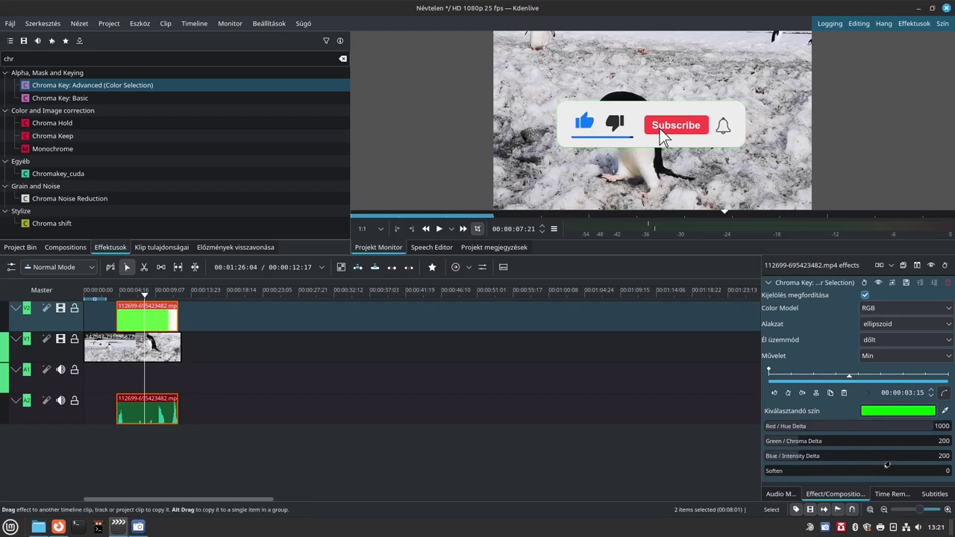
drag(905, 456, 942, 456)
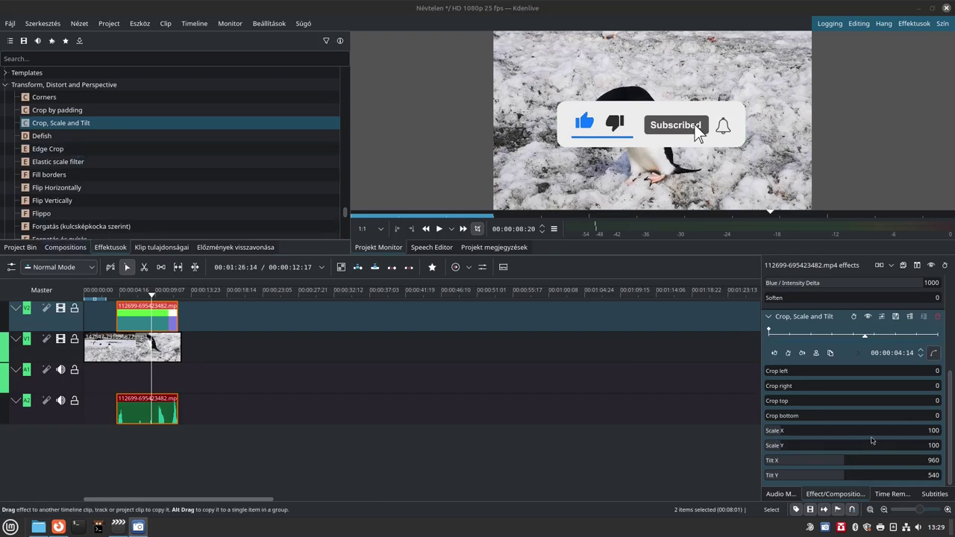
Set Scale X and Scale Y of the overlay clip's Crop, Scale and Tilt effect to 50
click(928, 430)
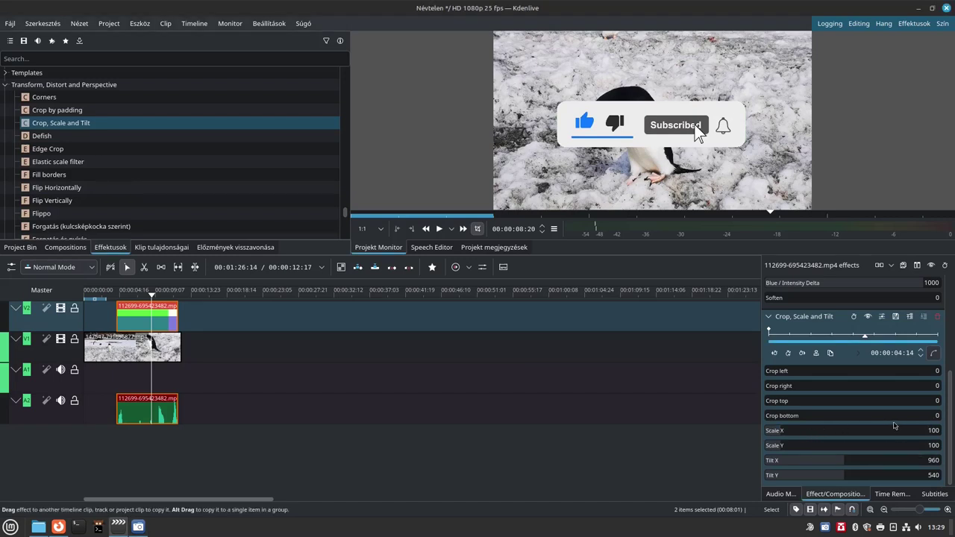
double_click(931, 430)
text(50)
click(935, 446)
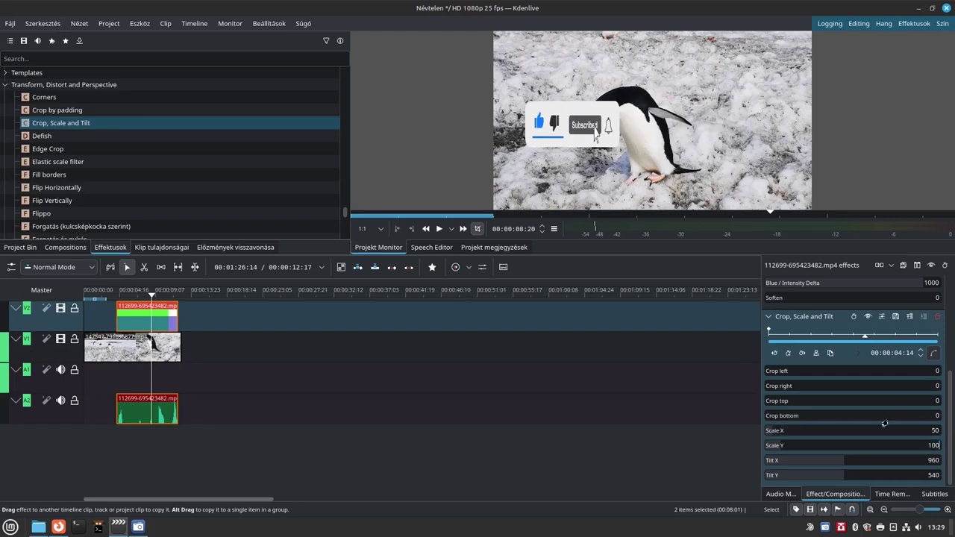
key(BackSpace)
key(BackSpace)
text(3)
text(0)
Play the sequence from about 00:00:05 to preview the scaled-down subscribe overlay on the penguin video
click(734, 122)
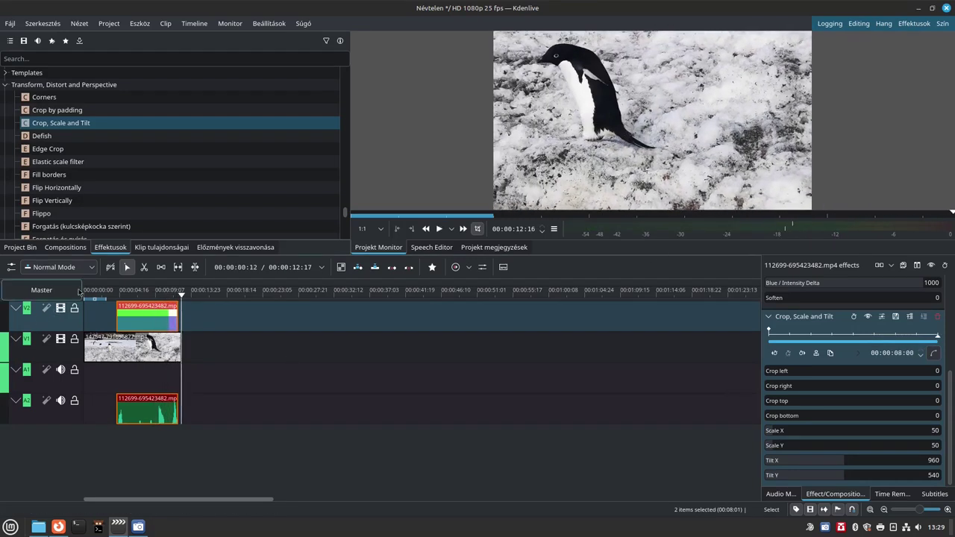
click(122, 295)
key(space)
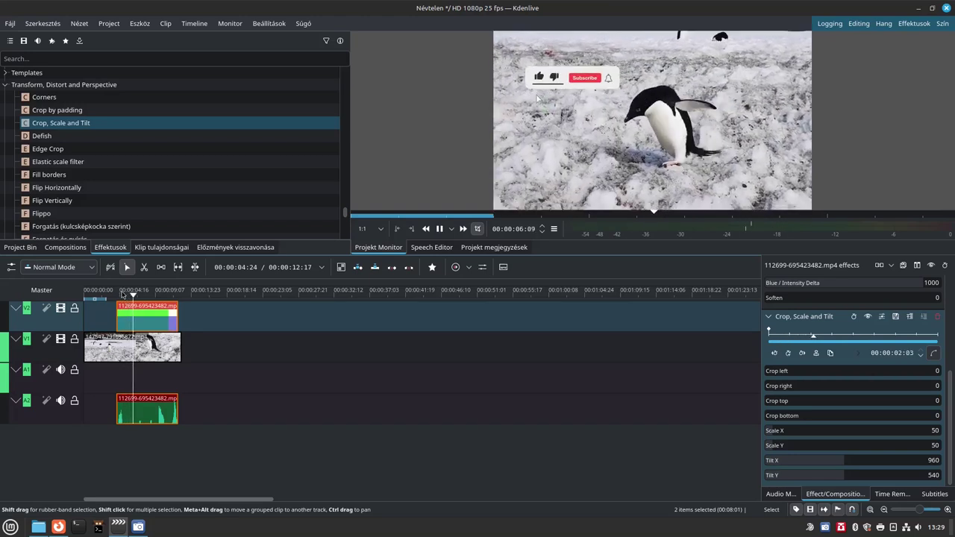
key(space)
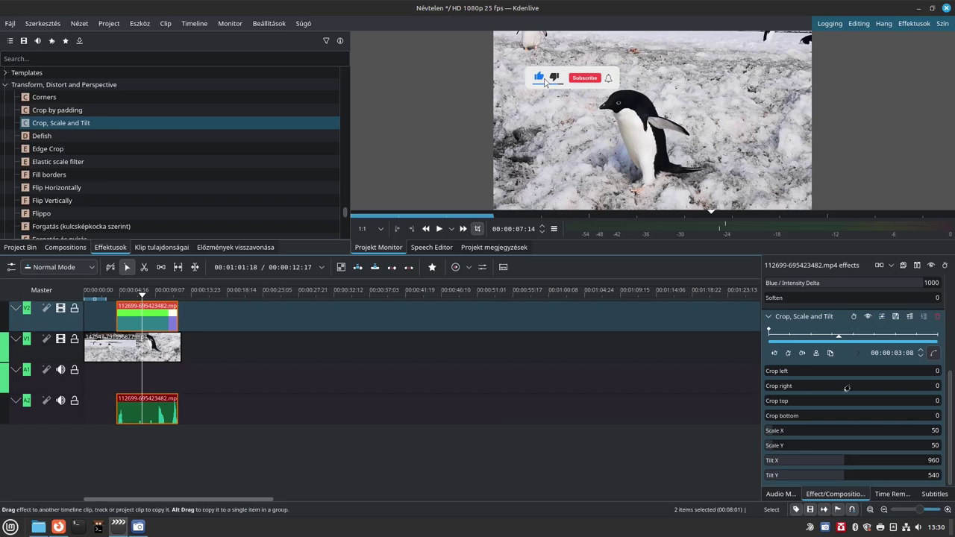
Move the subscribe overlay to the lower right of the video frame by setting Tilt X to 1473 and Tilt Y to 858
click(872, 467)
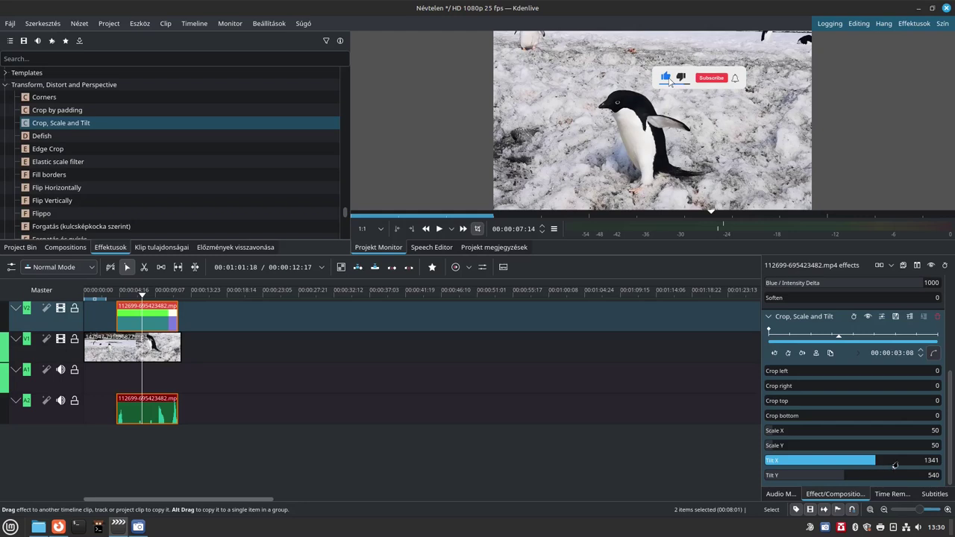
click(894, 466)
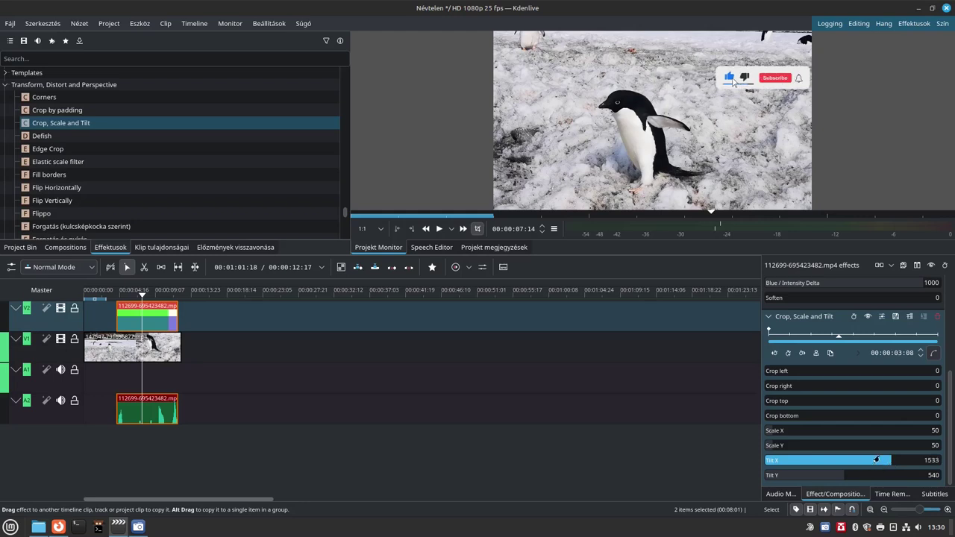
click(879, 460)
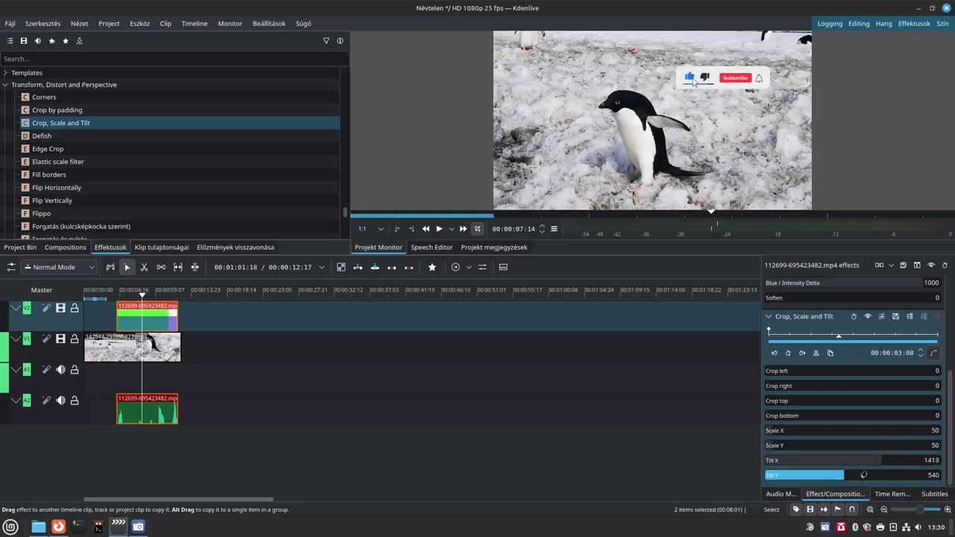
click(863, 475)
click(888, 477)
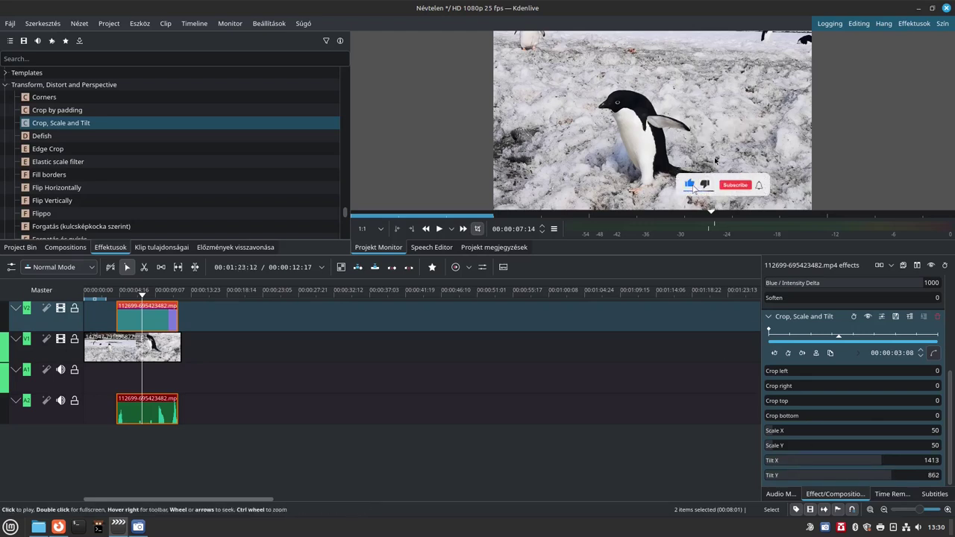
click(884, 462)
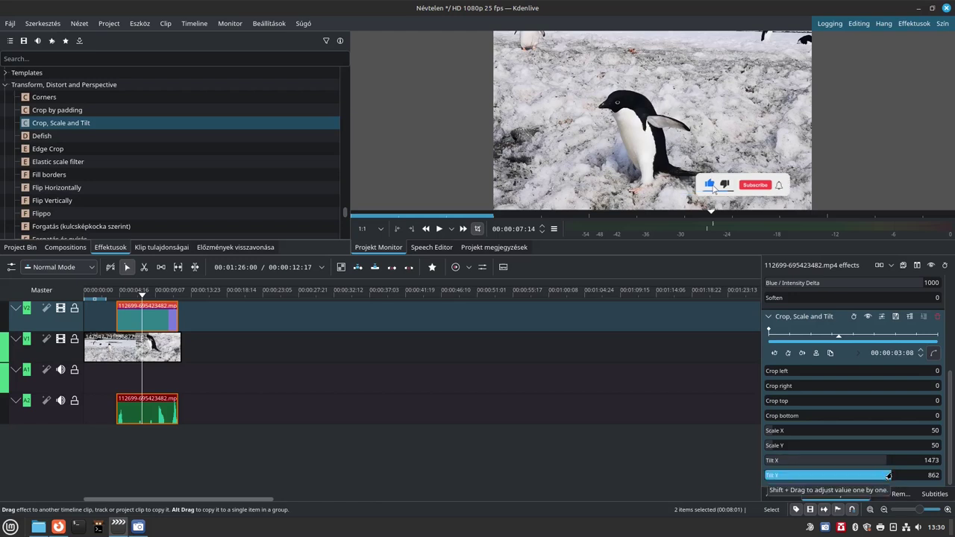
click(887, 475)
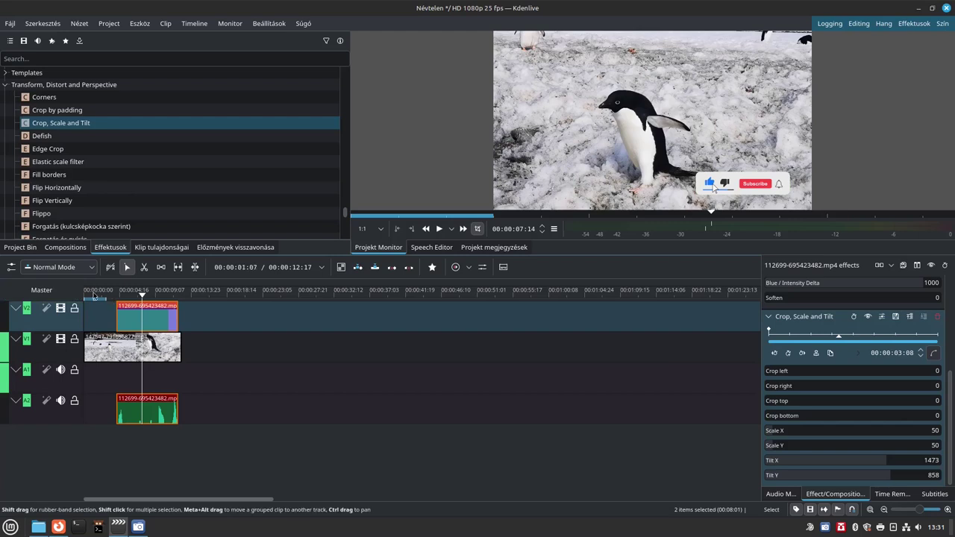
Play the sequence from about 00:00:01:07 to check the repositioned subscribe overlay
click(94, 294)
key(space)
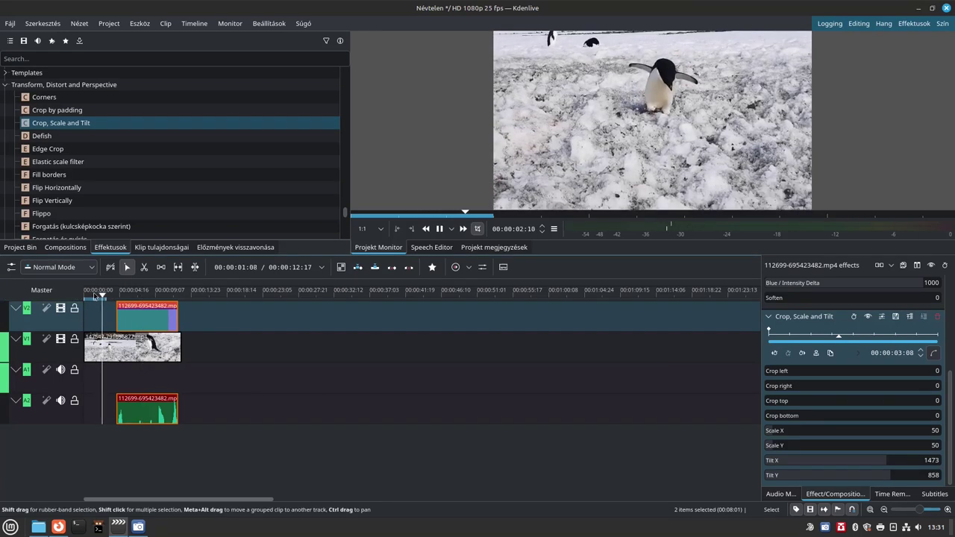